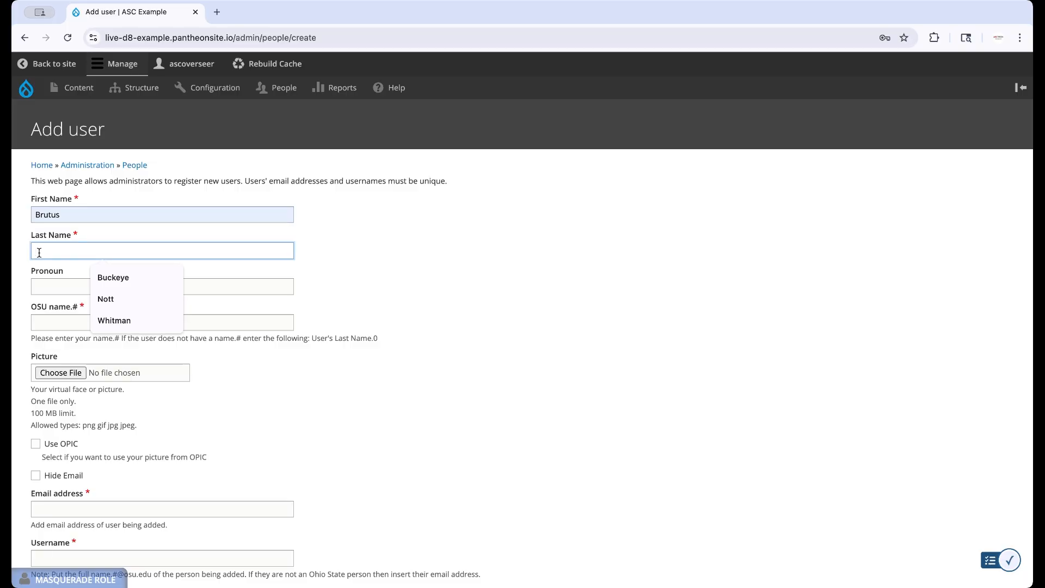
# Fill in the Last Name as Buckeye and the Pronoun as he/him using the autofill suggestions.
pyautogui.click(111, 277)
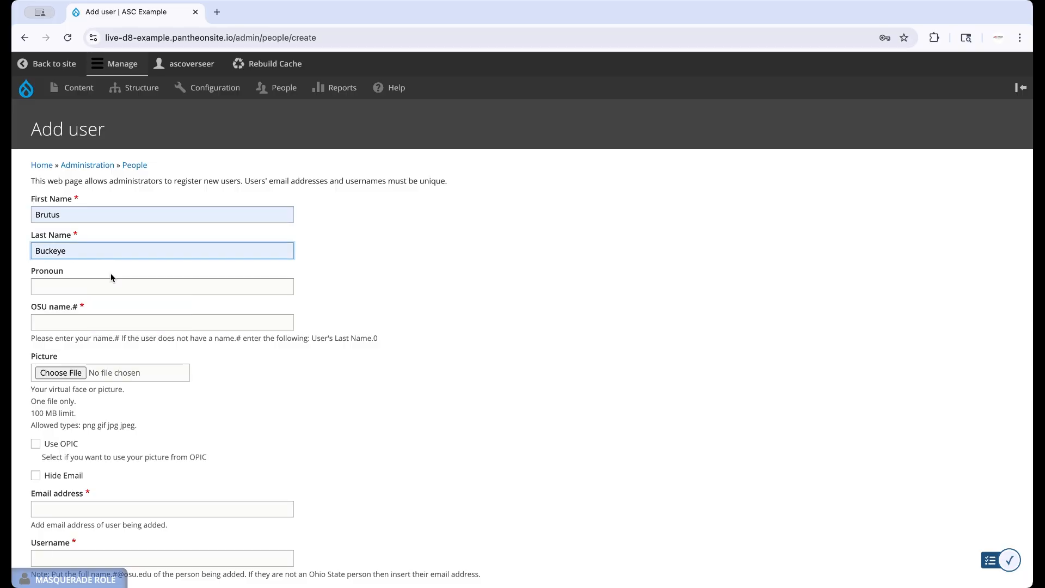
pyautogui.click(40, 285)
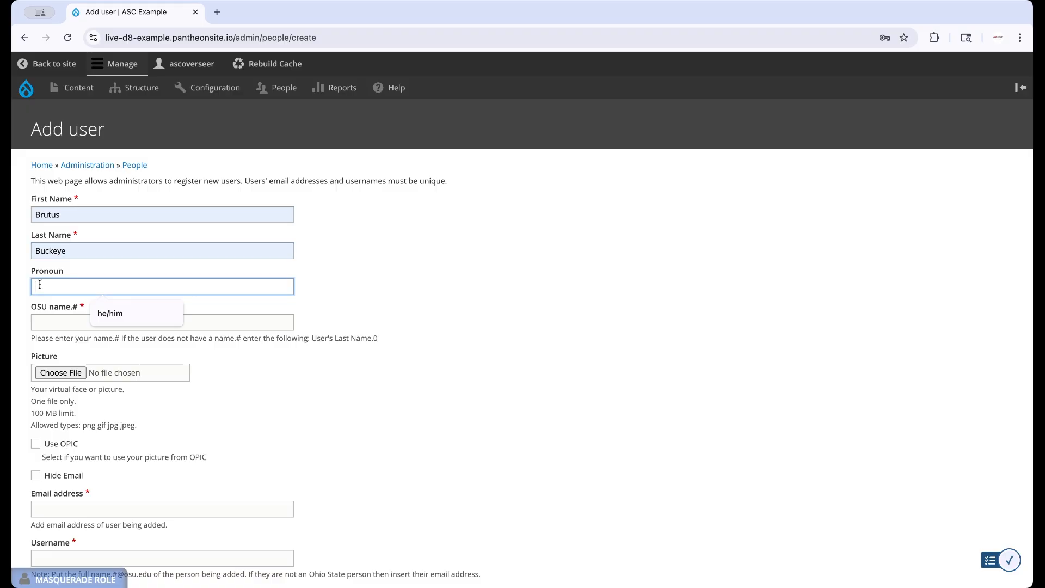
pyautogui.click(113, 314)
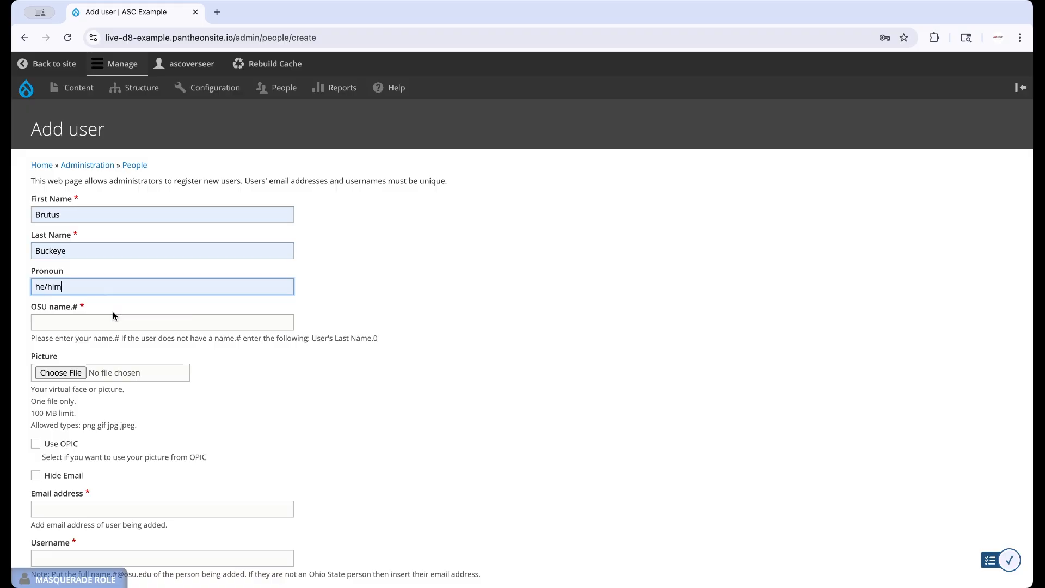
# Fill in the OSU name.# field as buckeye.1 from the autofill suggestion.
pyautogui.click(37, 321)
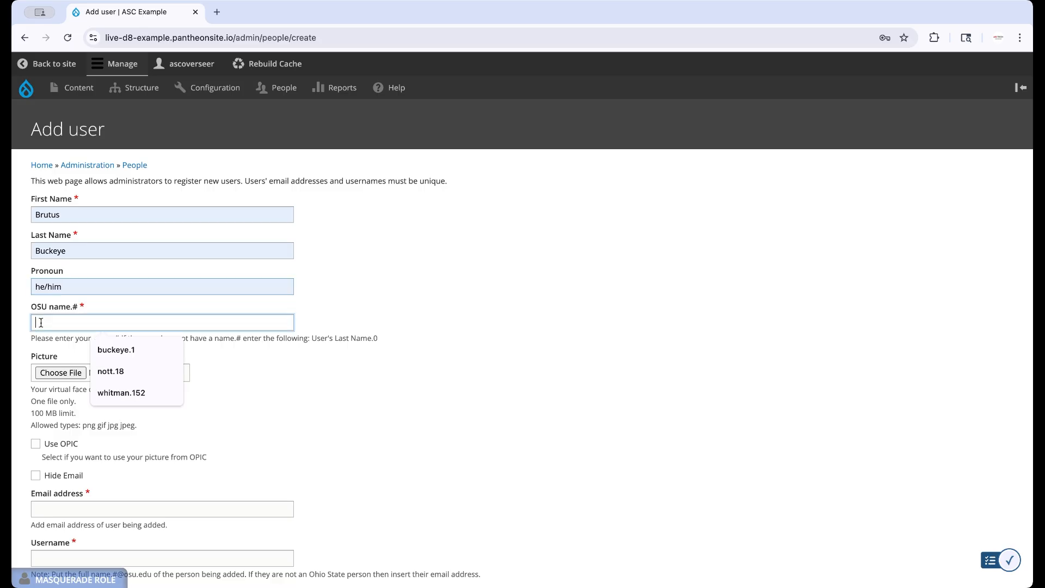
pyautogui.click(106, 345)
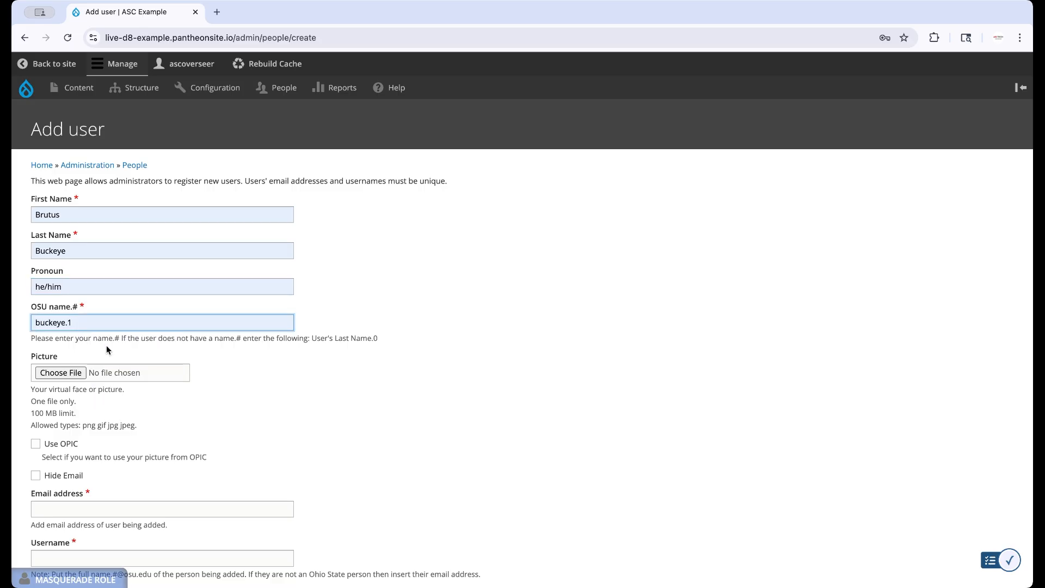
# Upload the picture 1319_x132_5526_9.jpg from the Downloads folder as the user's picture.
pyautogui.scroll(-4, 107, 345)
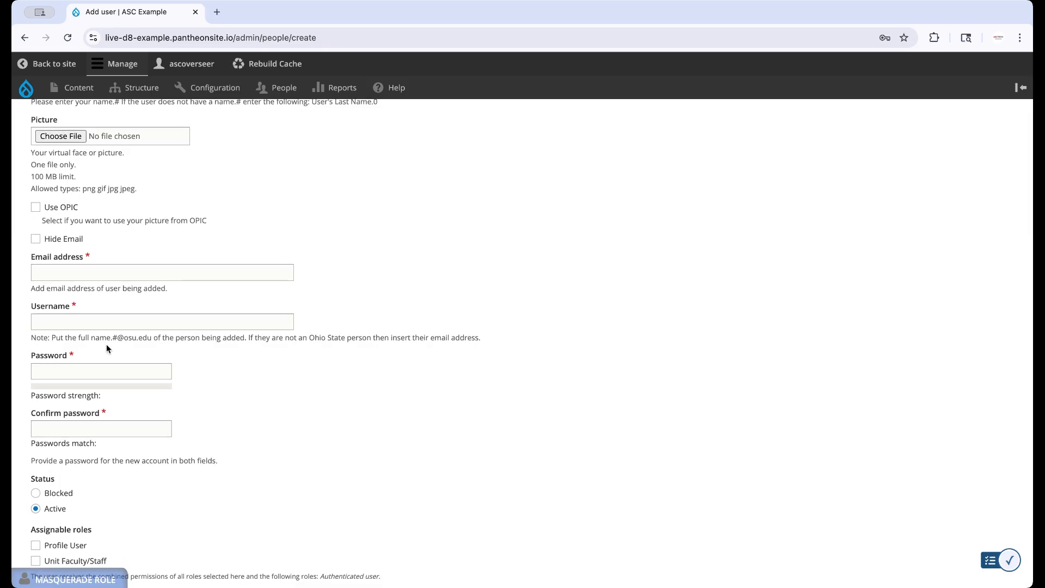
pyautogui.click(49, 138)
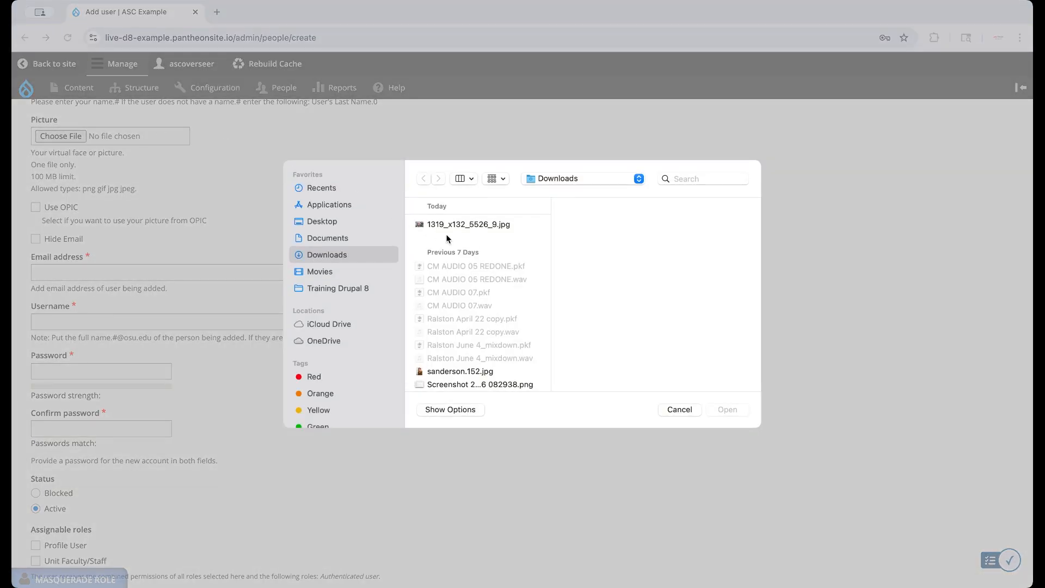
pyautogui.doubleClick(454, 224)
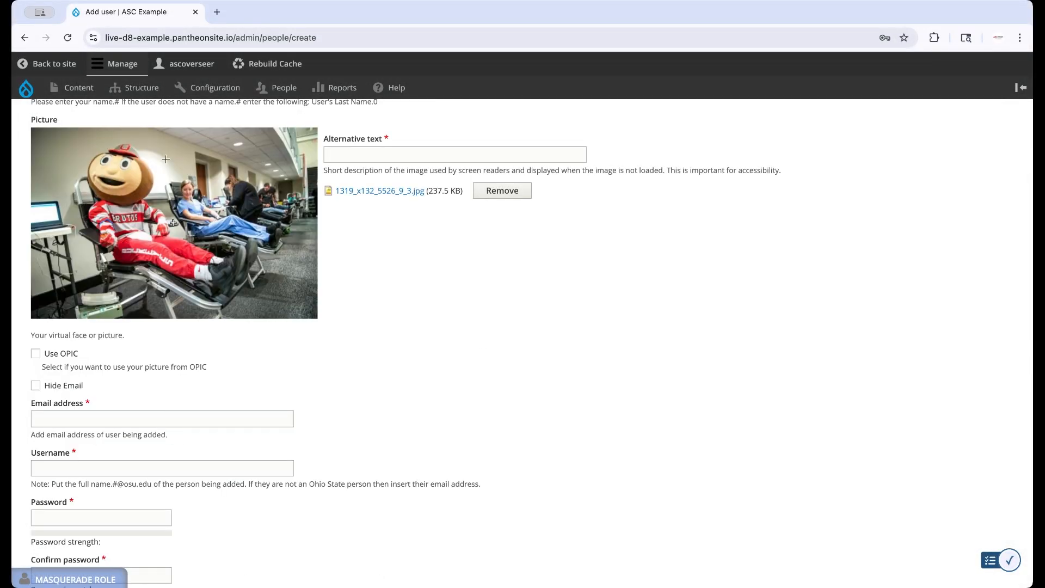
# Enter the picture's alternative text as 'Brutus Buckeye sitting in a chair during a blood drive'.
pyautogui.click(95, 162)
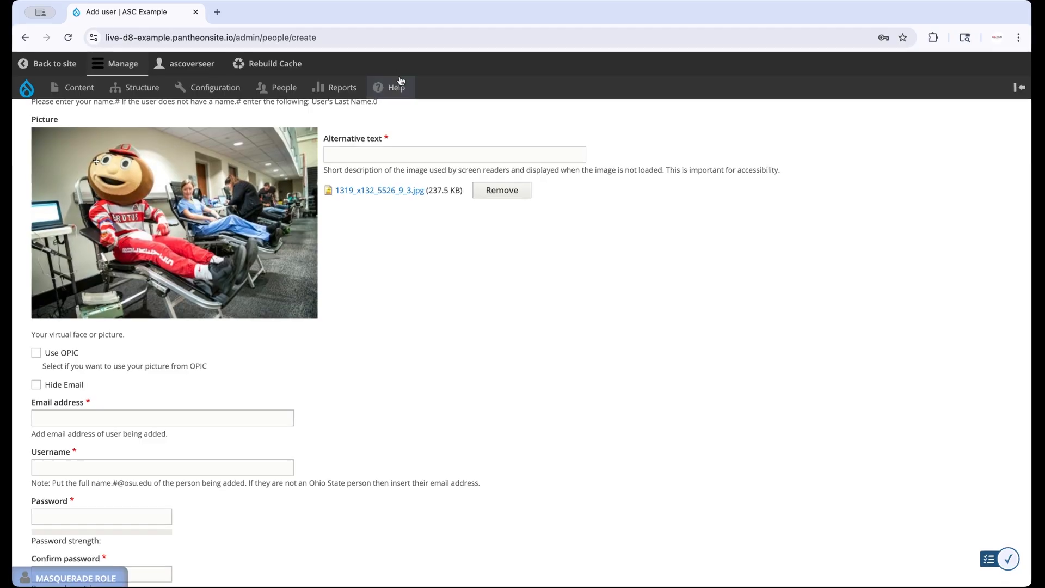
pyautogui.click(400, 156)
pyautogui.click(403, 179)
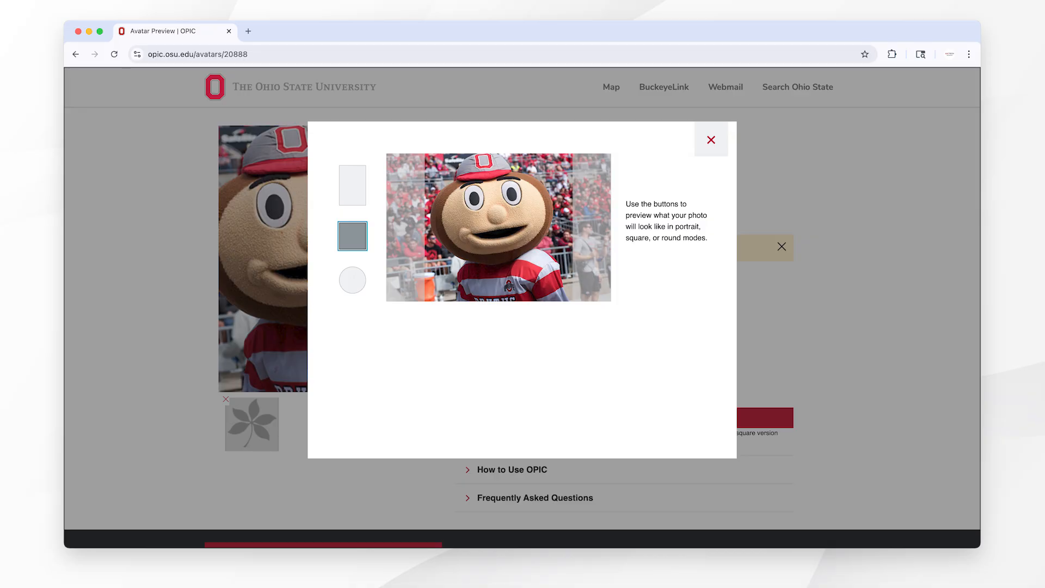
pyautogui.press('Escape')
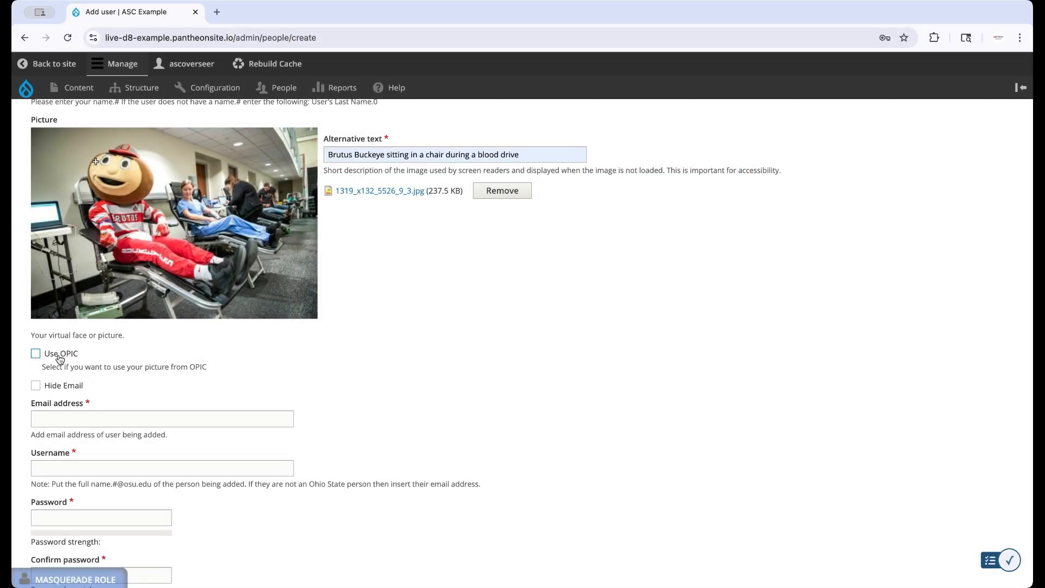
# Fill in the user's e-mail address.
pyautogui.scroll(-6, 60, 360)
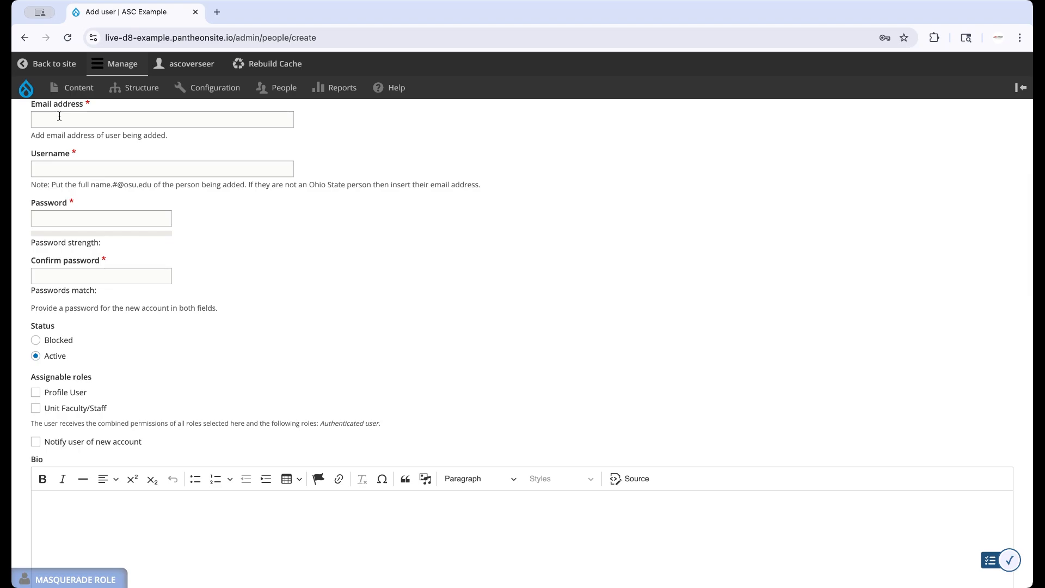
pyautogui.click(59, 116)
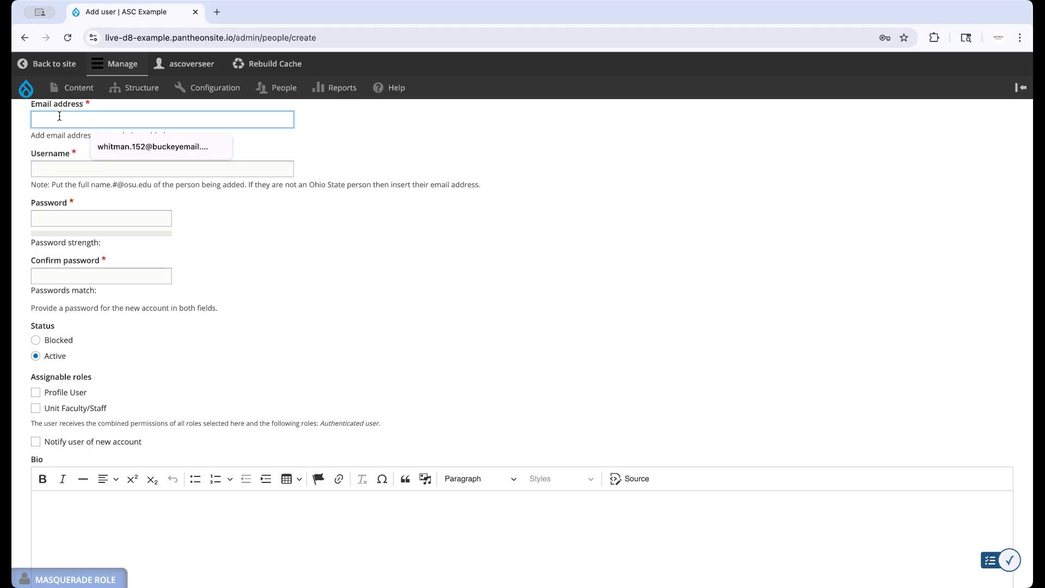
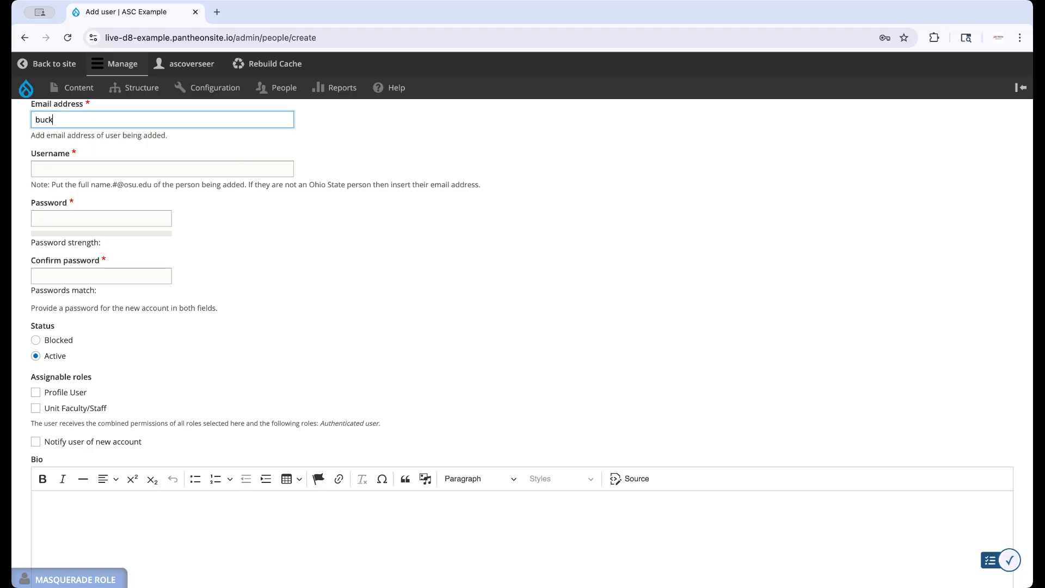
# Copy the e-mail address into the Username field.
pyautogui.tripleClick(84, 118)
pyautogui.press('super+c')
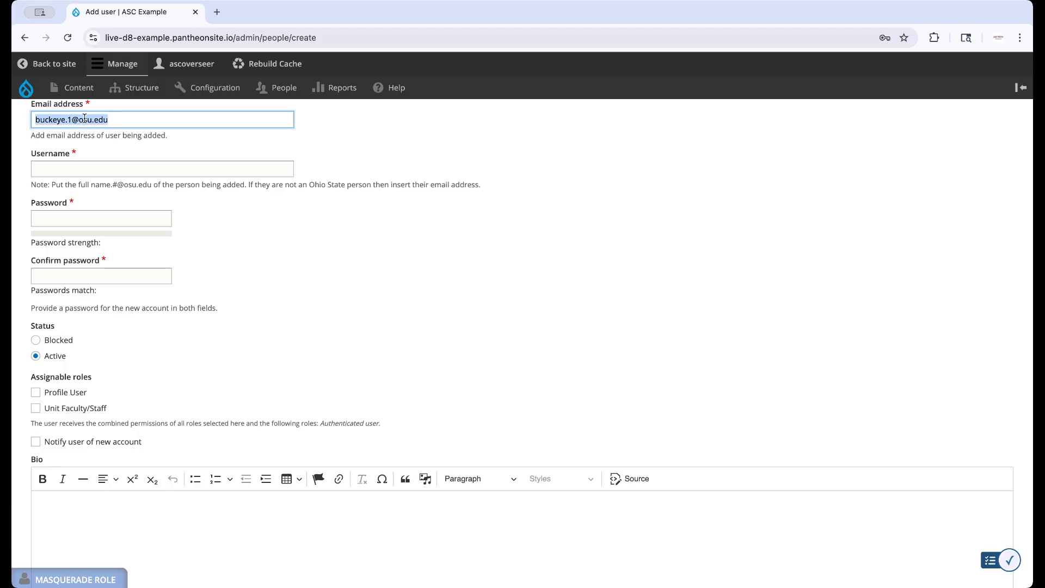
pyautogui.click(42, 168)
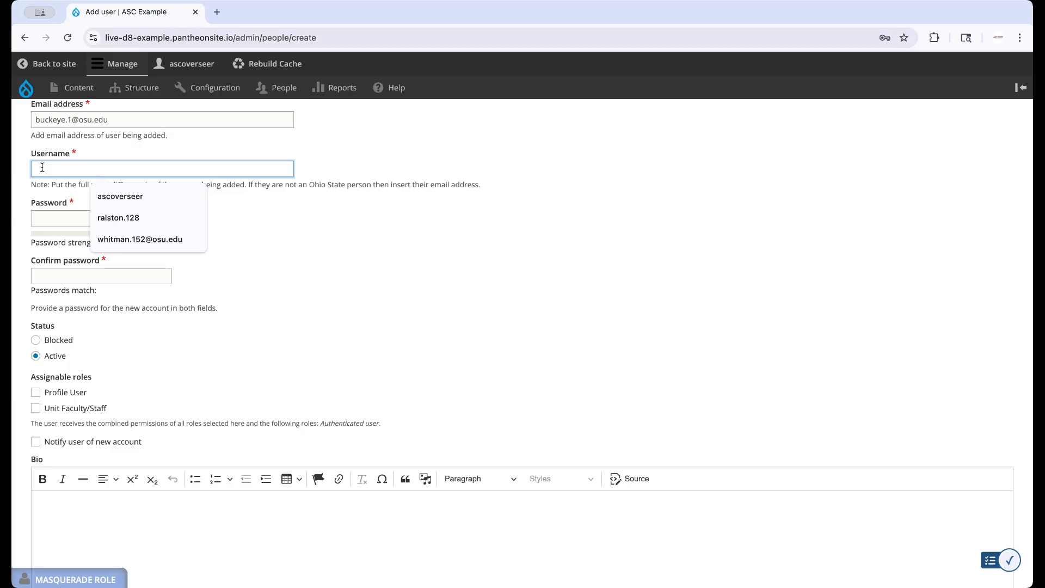
pyautogui.press('super+v')
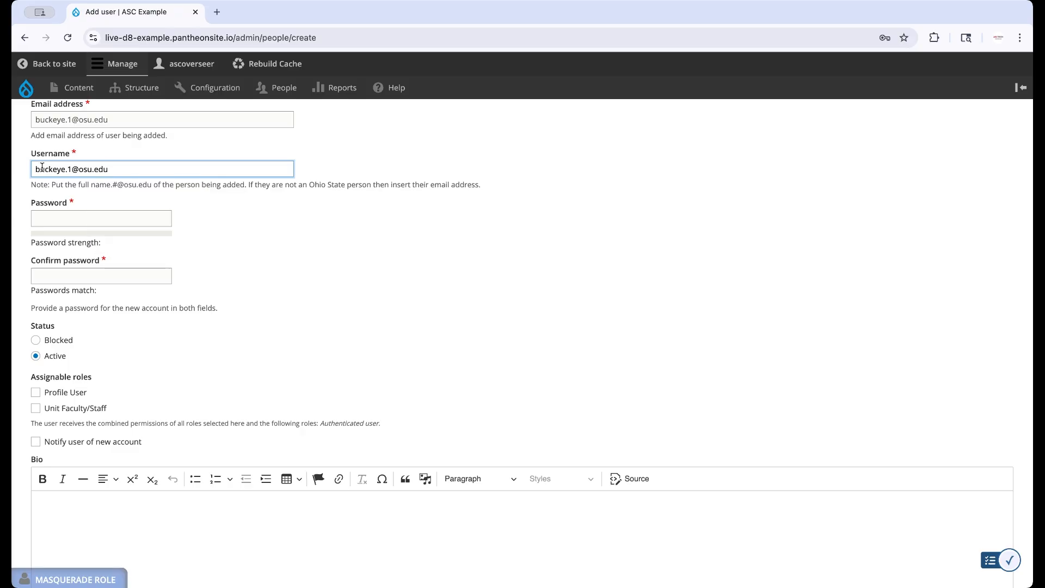
# Enter the account password and its confirmation.
pyautogui.click(216, 236)
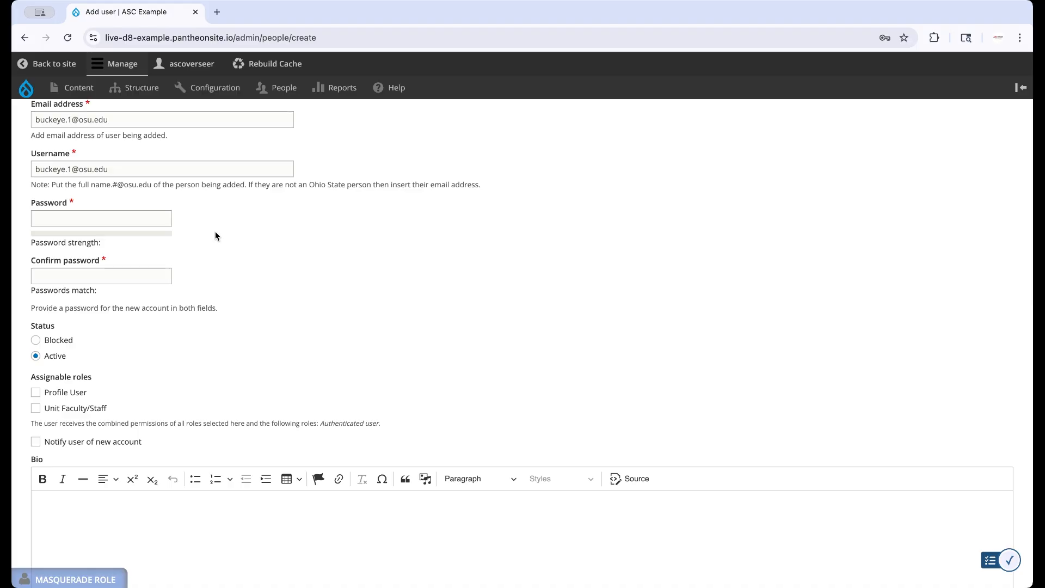
pyautogui.click(44, 218)
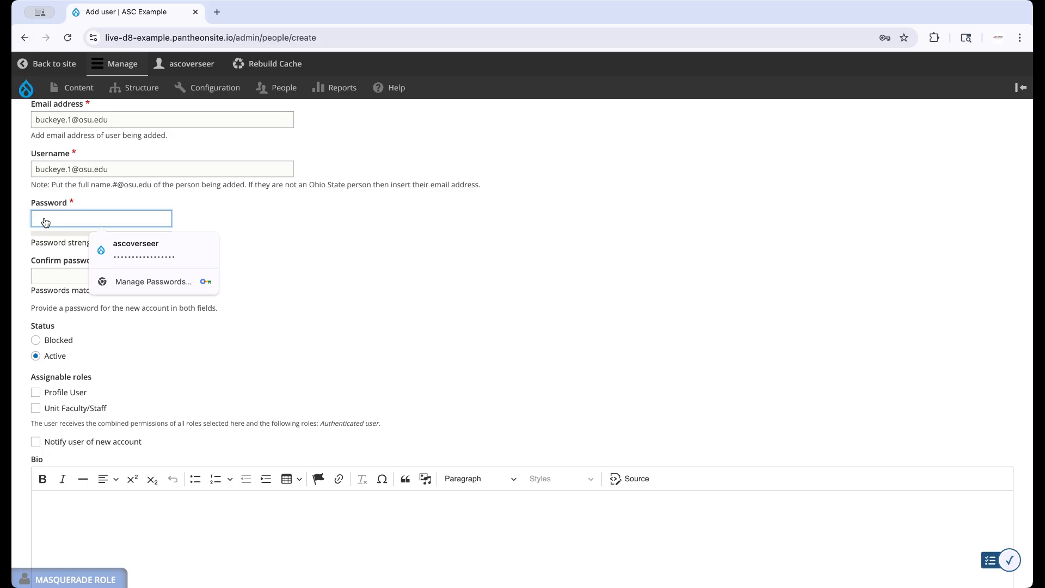
pyautogui.press('super+Tab')
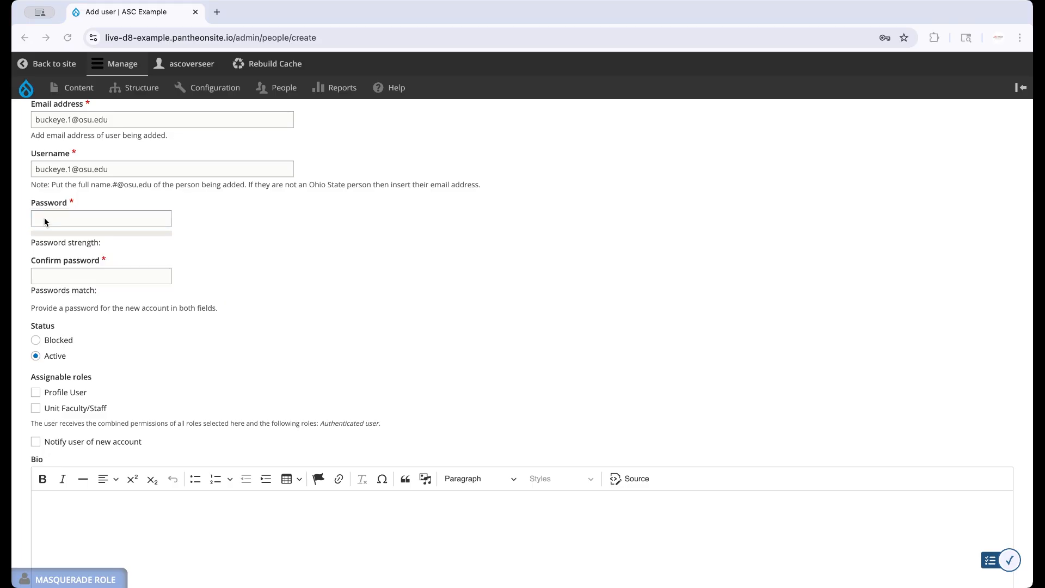
pyautogui.scroll(-4, 48, 274)
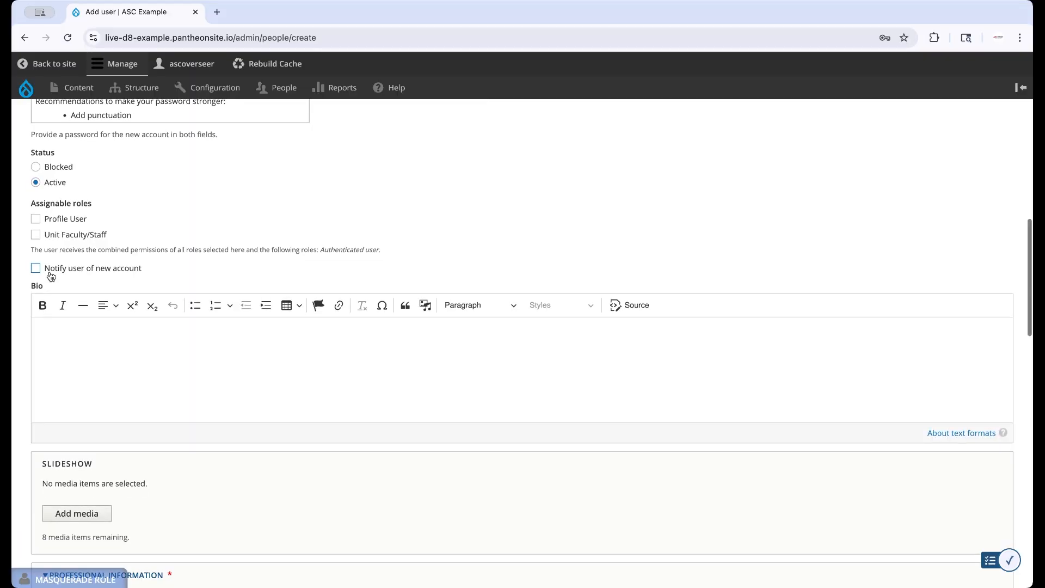
# Switch the status to Blocked and back to Active, and assign the Unit Faculty/Staff role.
pyautogui.scroll(-1, 50, 276)
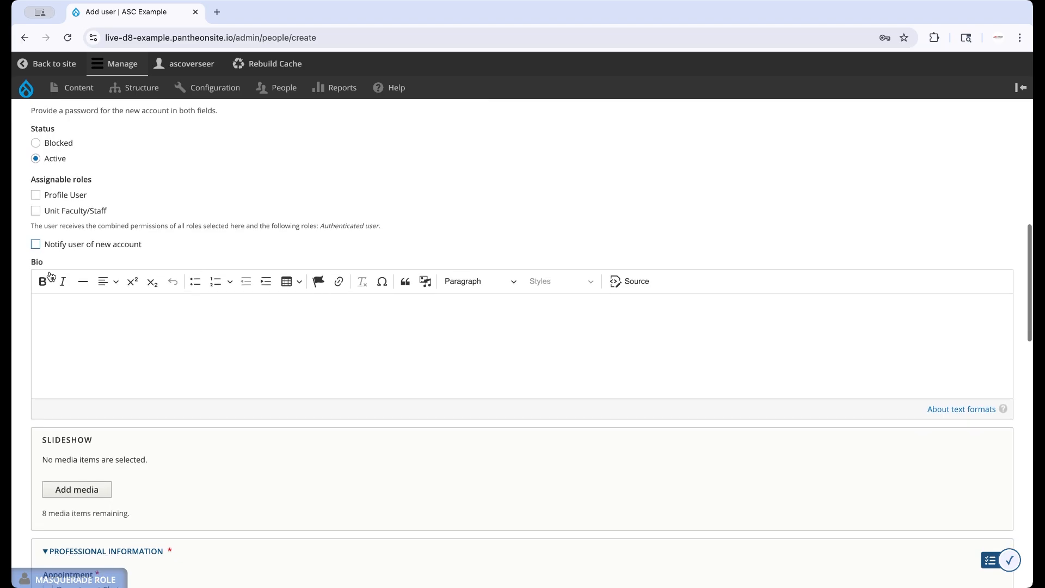
pyautogui.click(53, 144)
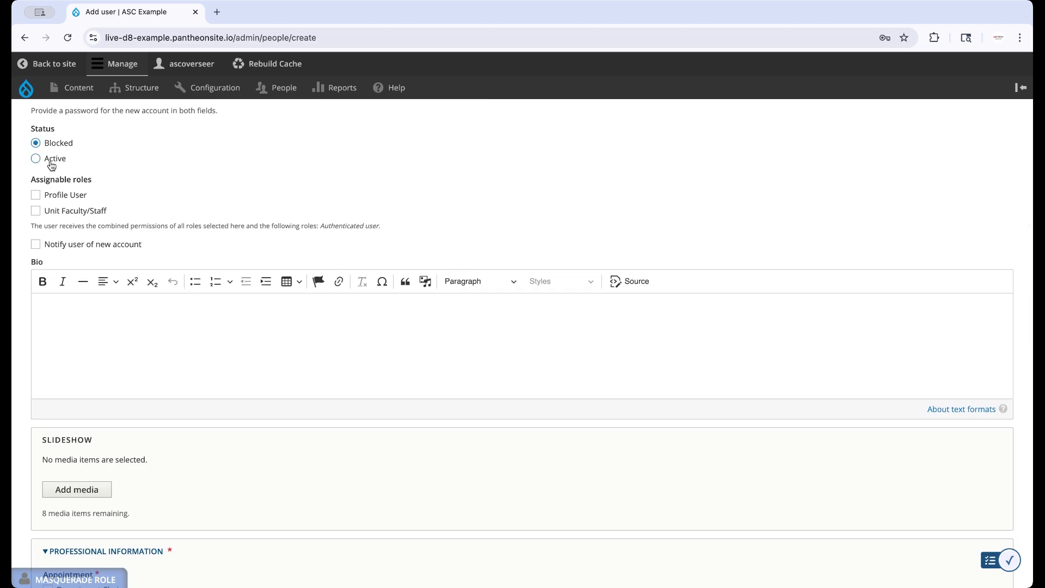
pyautogui.click(50, 162)
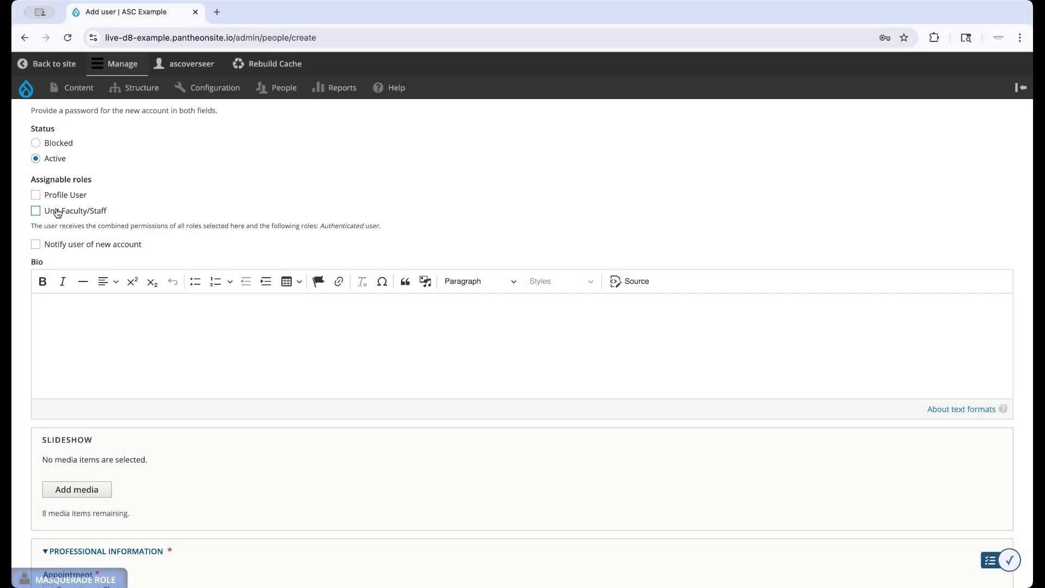
pyautogui.click(58, 213)
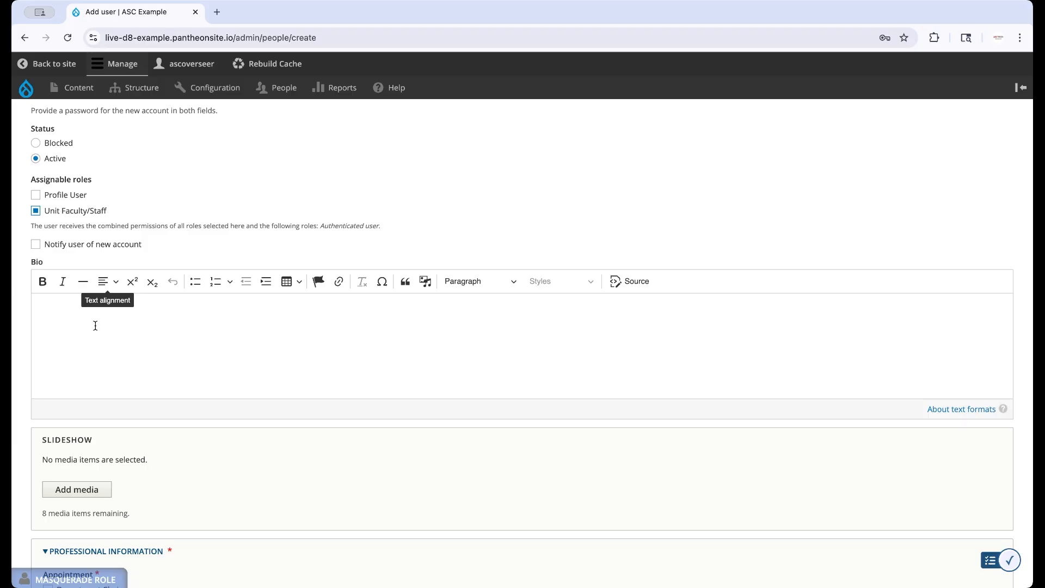
# Paste the placeholder lorem ipsum text into the Bio editor.
pyautogui.scroll(-3, 95, 326)
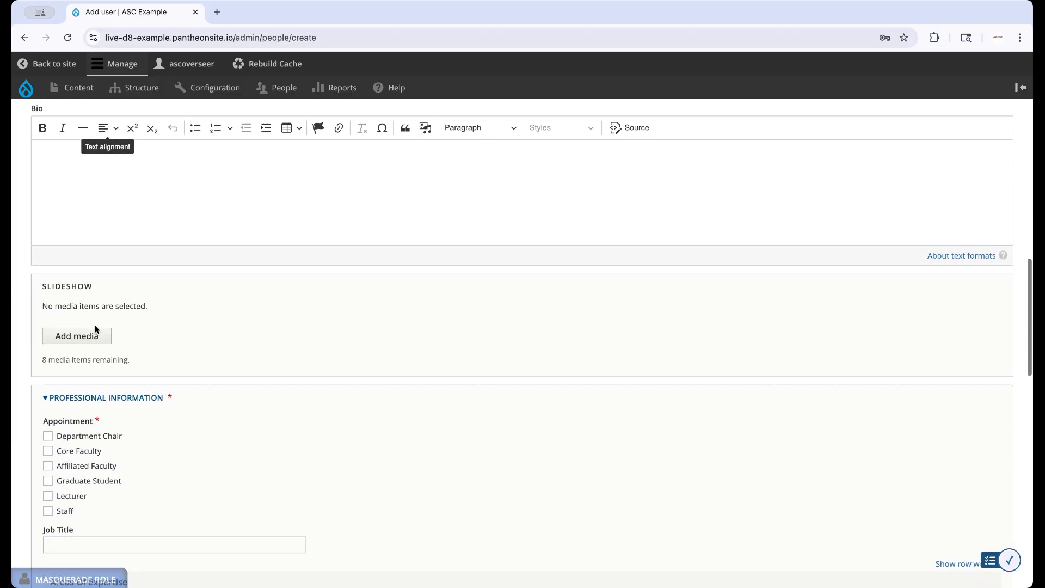
pyautogui.click(67, 158)
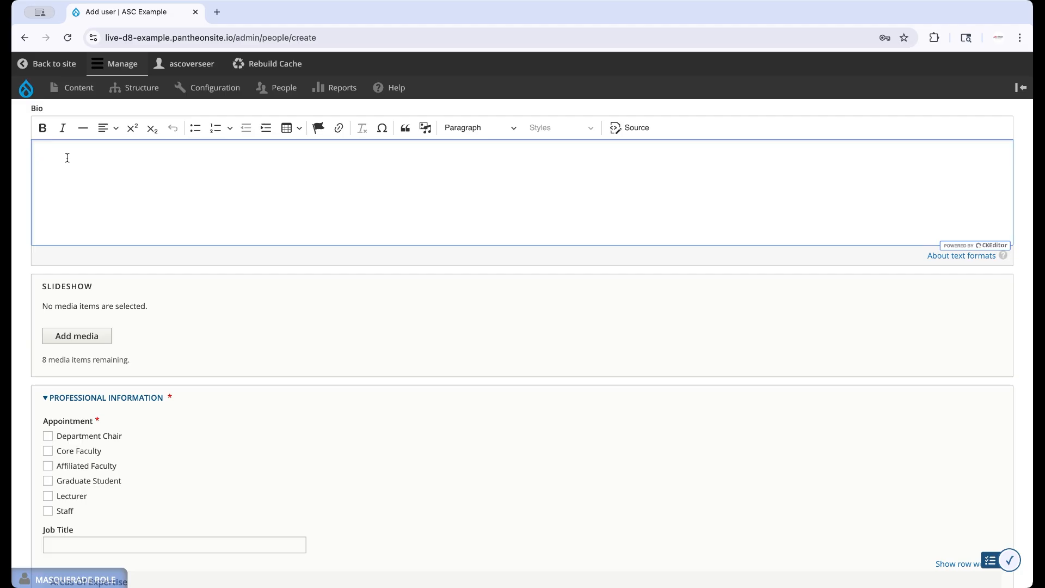
pyautogui.click(68, 160)
pyautogui.click(521, 429)
pyautogui.write('Lorem ipsum dolor sit amet, consectetur adipiscing elit. Nulla ornare libero in interdum fermentum. Sed hendrerit nunc semper lacus varius, vel volutpat neque porttitor. Praesent felis orci, porttitor eu tellus at, pellentesque ultricies ipsum. Suspendisse scelerisque cursus quam. Etiam dictum sem porttitor, volutpat sapien at, pellentesque eros. Integer a eleifend est, id lobortis sapien. Duis rhoncus, velit et molestie vehicula, ex purus accumsan elit, ut venenatis ante felis semper augue. Praesent quis semper velit, id consectetur erat. Praesent mollis arcu venenatis, tristique quam pellentesque, auctor mauris.')
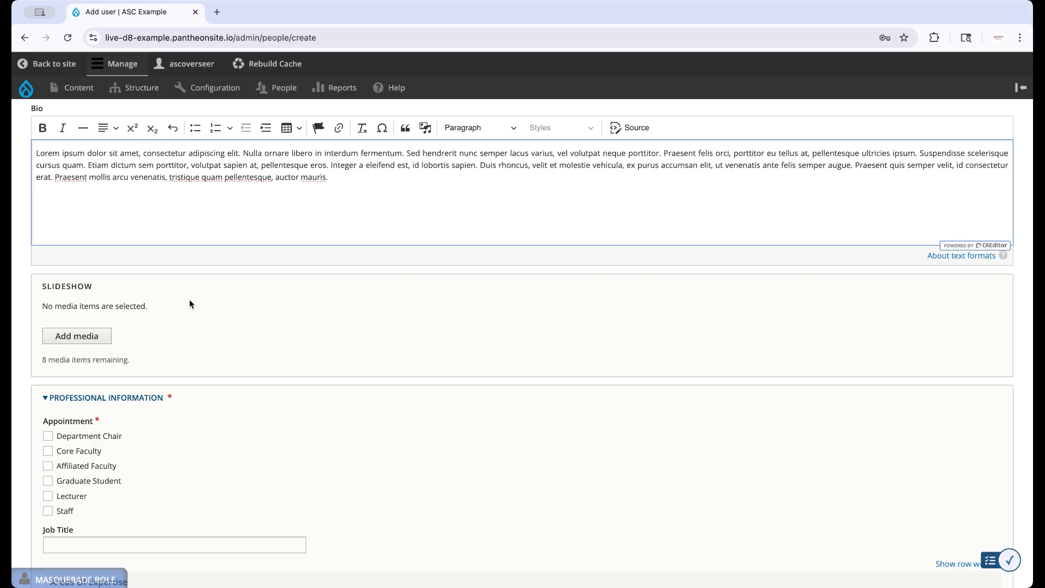
# Open the slideshow's Add or select media dialog and close it without selecting anything.
pyautogui.scroll(-3, 189, 299)
pyautogui.click(89, 197)
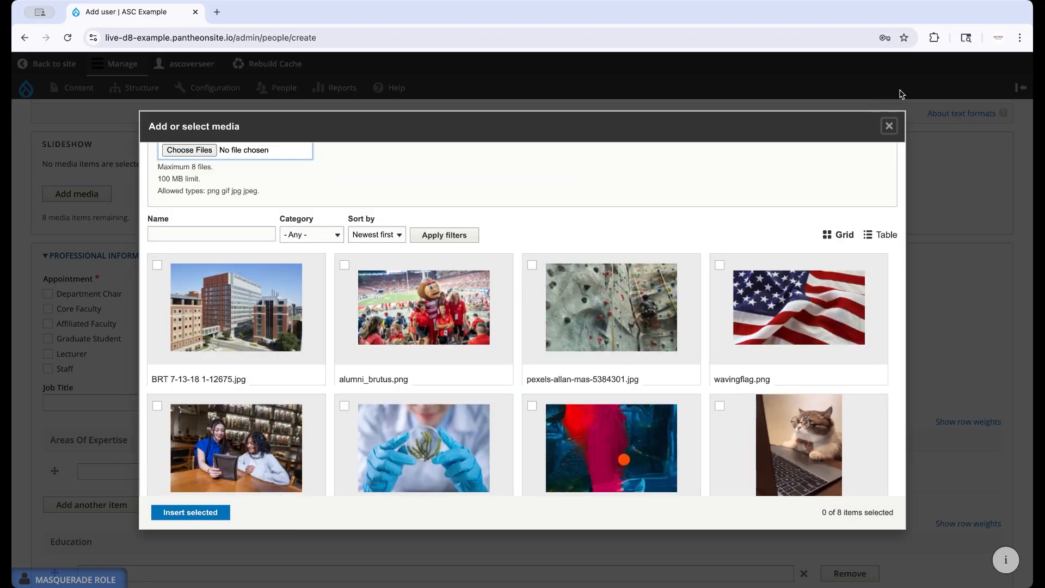
pyautogui.click(888, 126)
pyautogui.scroll(-3, 255, 299)
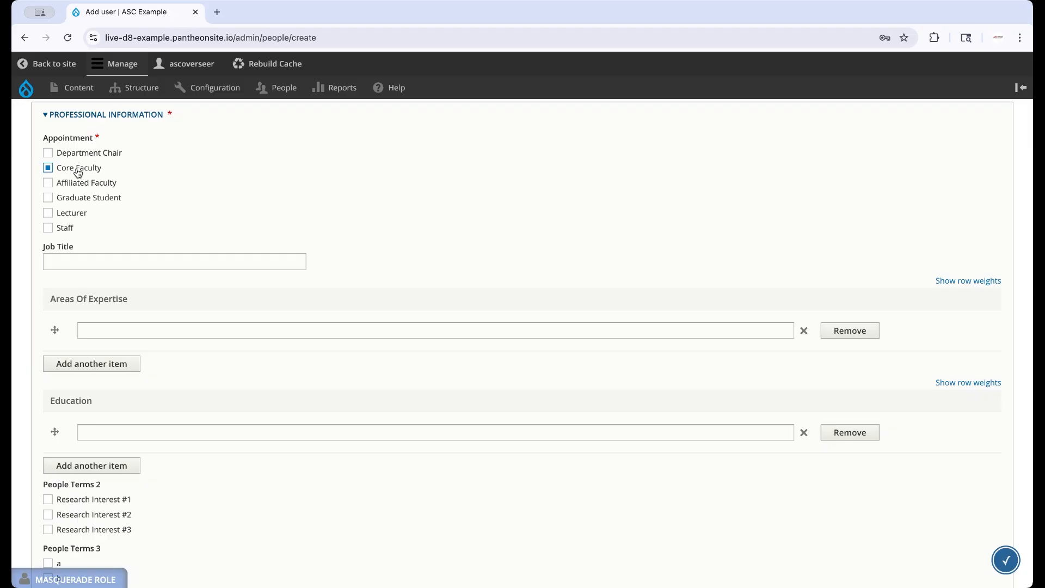
# Select the Core Faculty appointment and set the Job Title to Professor.
pyautogui.click(69, 263)
pyautogui.click(117, 285)
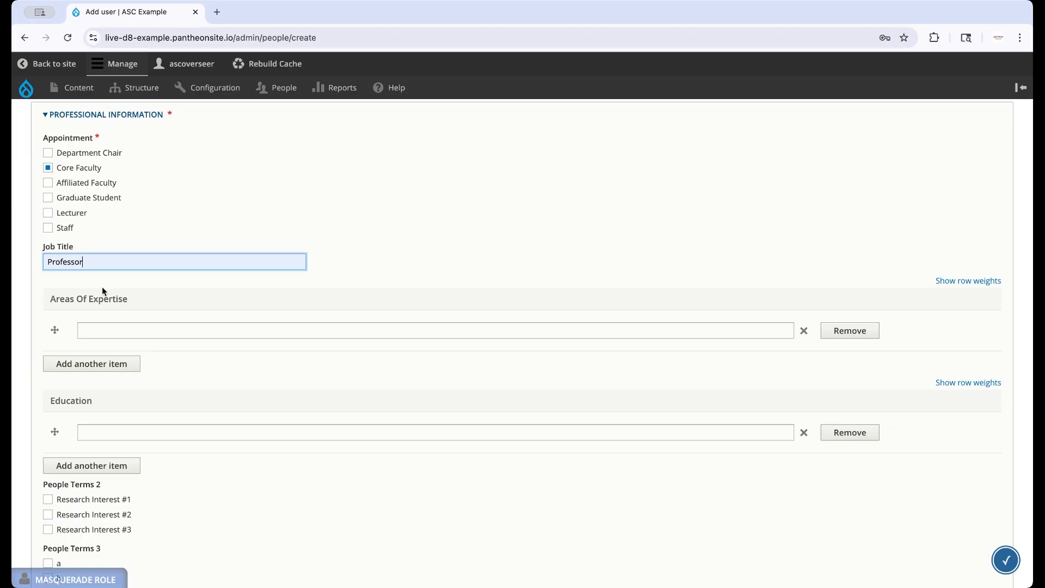
# Add Communication, Design and Marketing as three Areas Of Expertise entries.
pyautogui.click(108, 327)
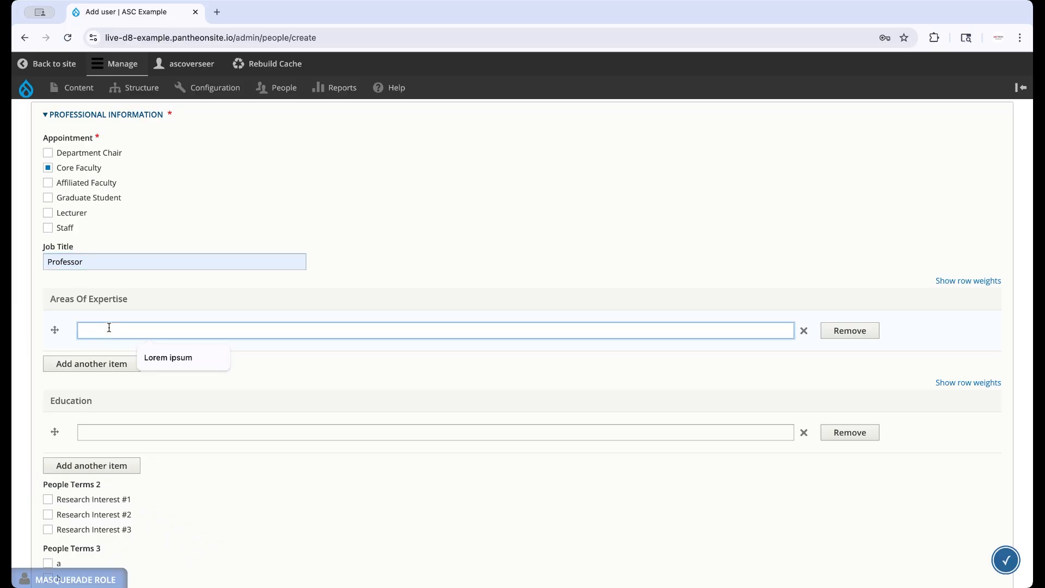
pyautogui.write('Communication')
pyautogui.click(103, 364)
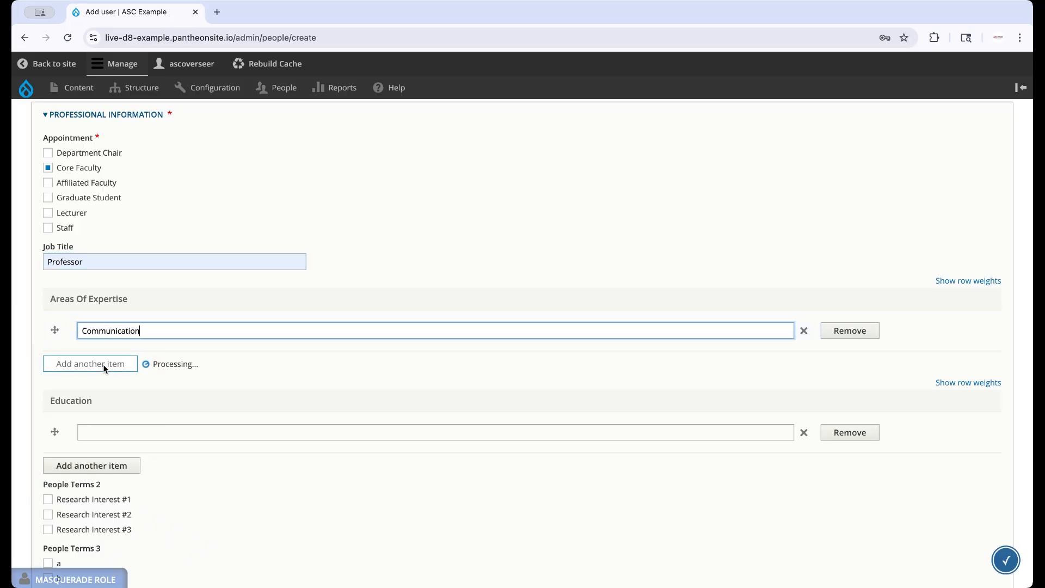
pyautogui.write('Design')
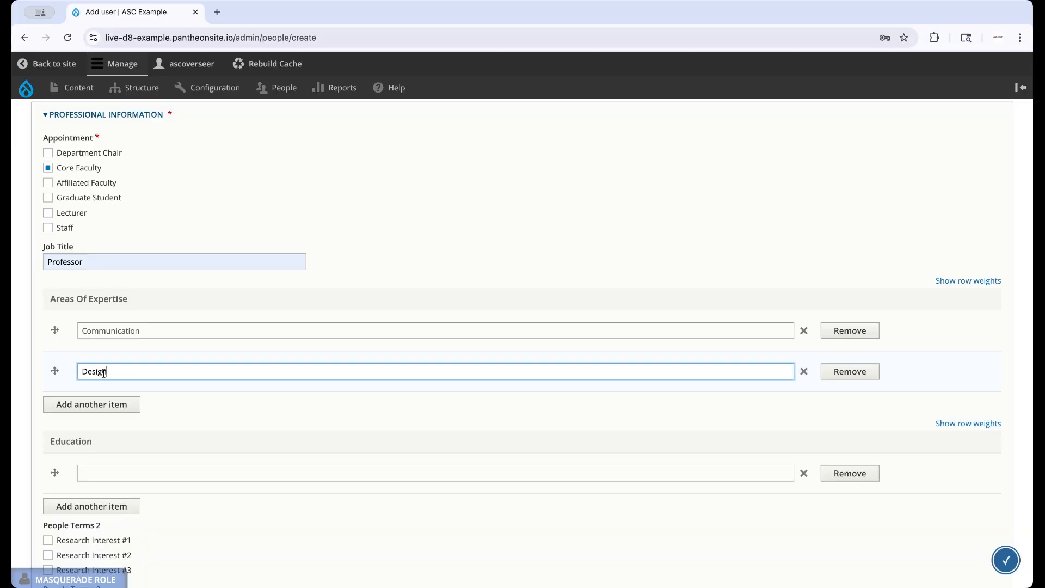
pyautogui.click(102, 404)
pyautogui.write('Marketing')
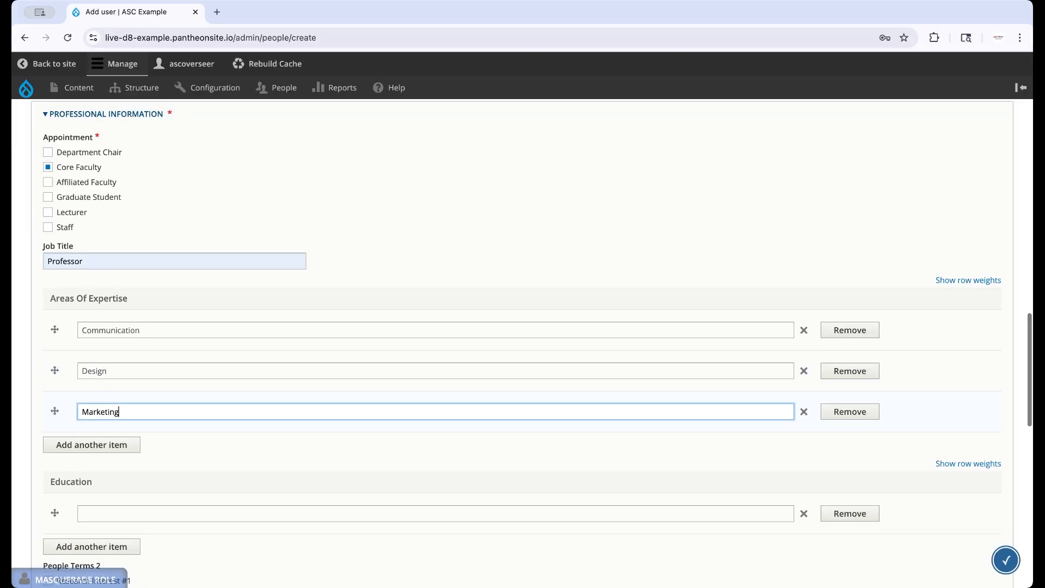
# Enter PhD, Ohio State University 1996 as the Education entry.
pyautogui.scroll(-6, 523, 345)
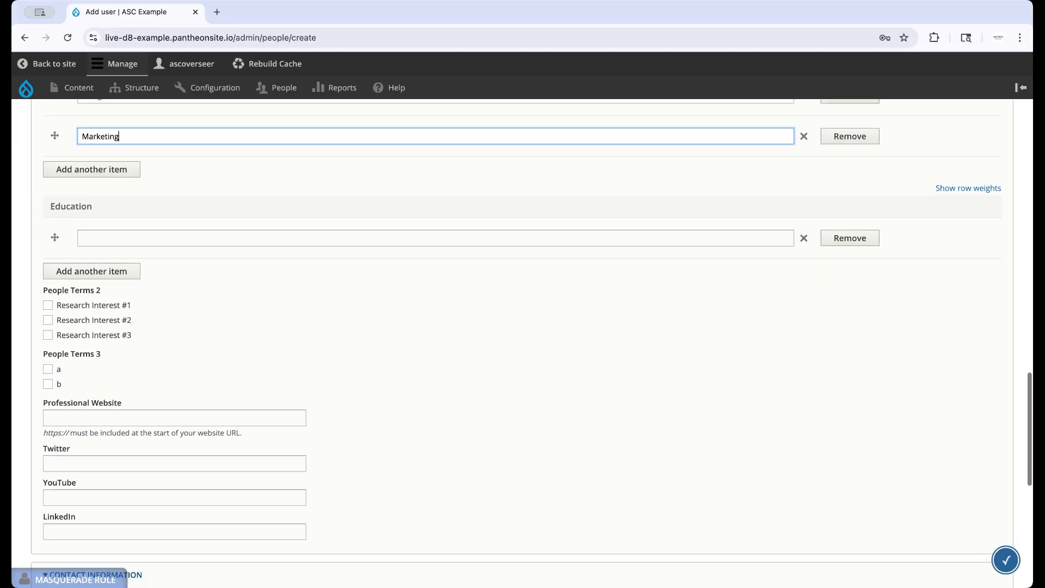
pyautogui.click(93, 193)
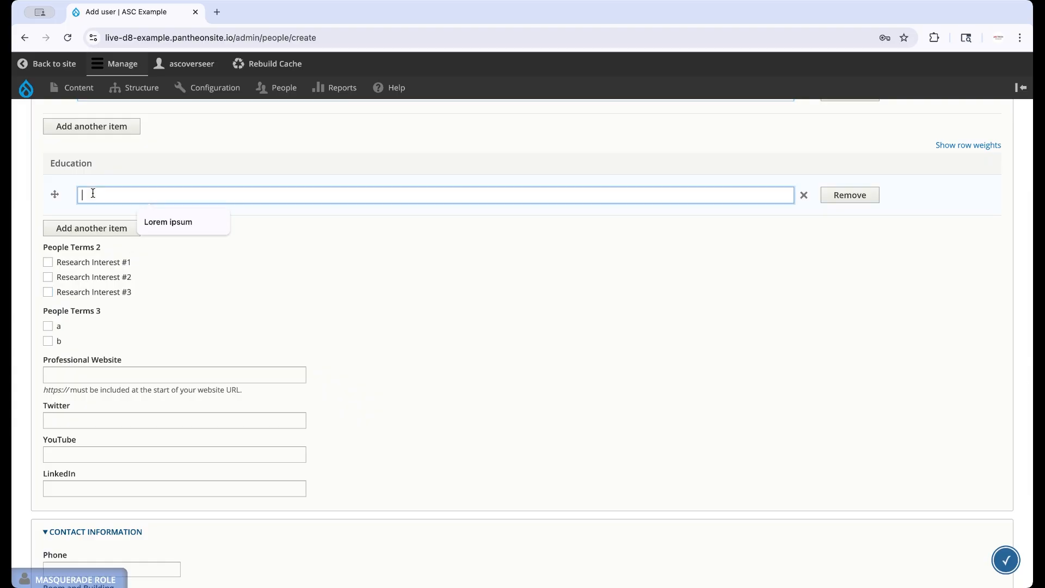
pyautogui.press('super+Tab')
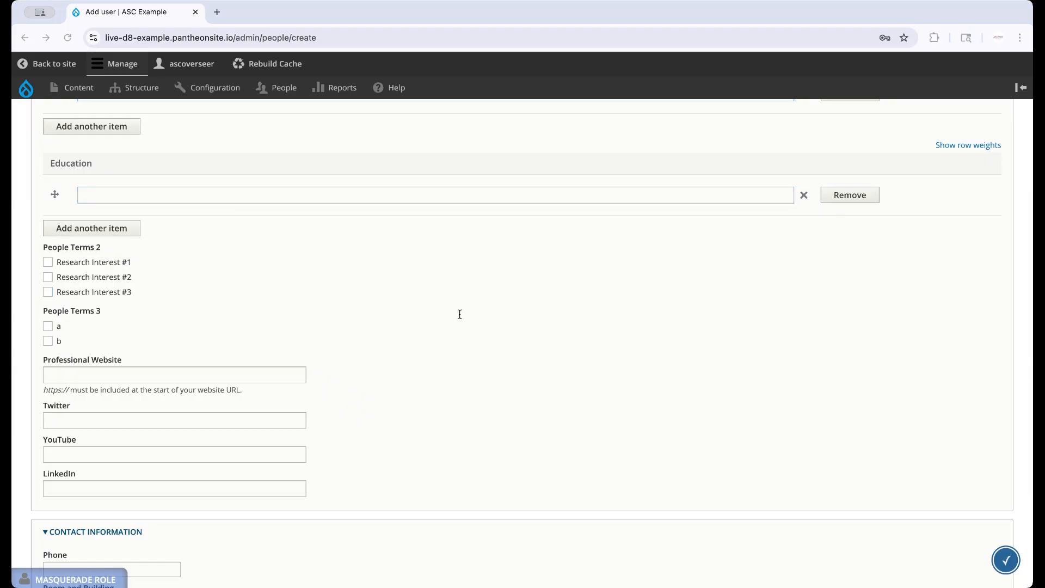
pyautogui.press('super+Tab')
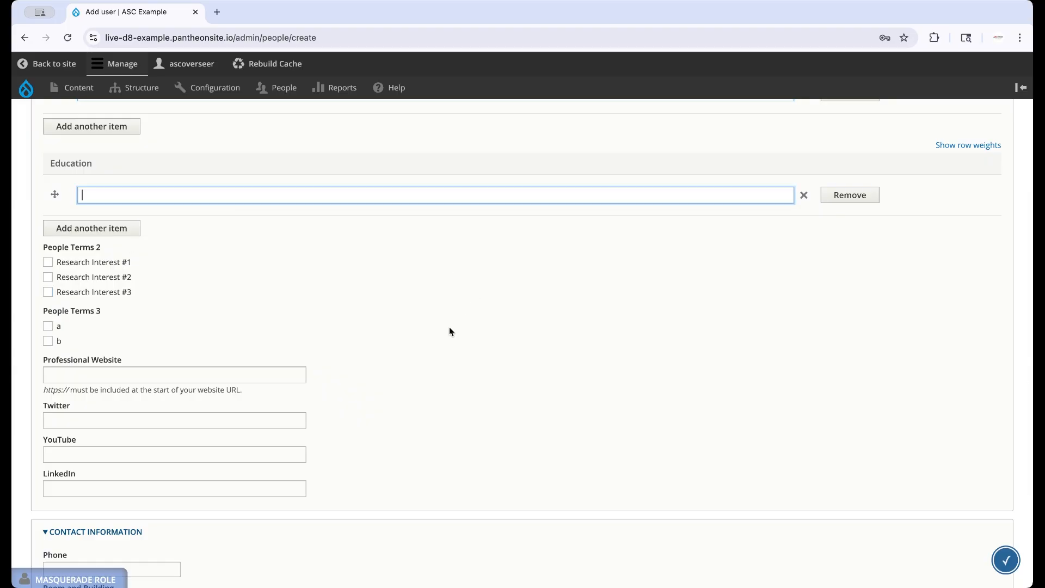
pyautogui.write('PhD, Ohio State University 1996')
pyautogui.click(279, 296)
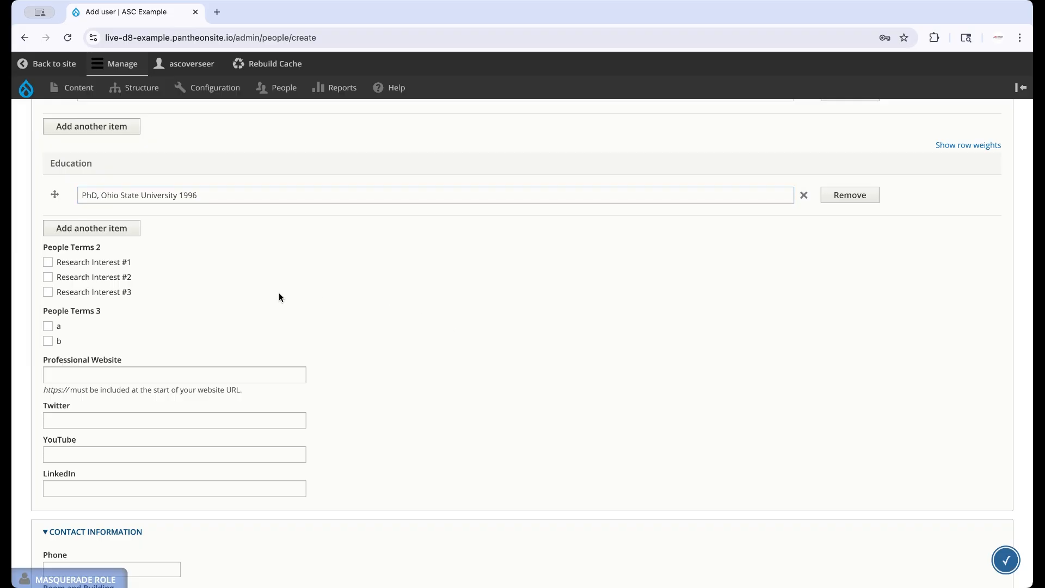
pyautogui.scroll(-3, 279, 296)
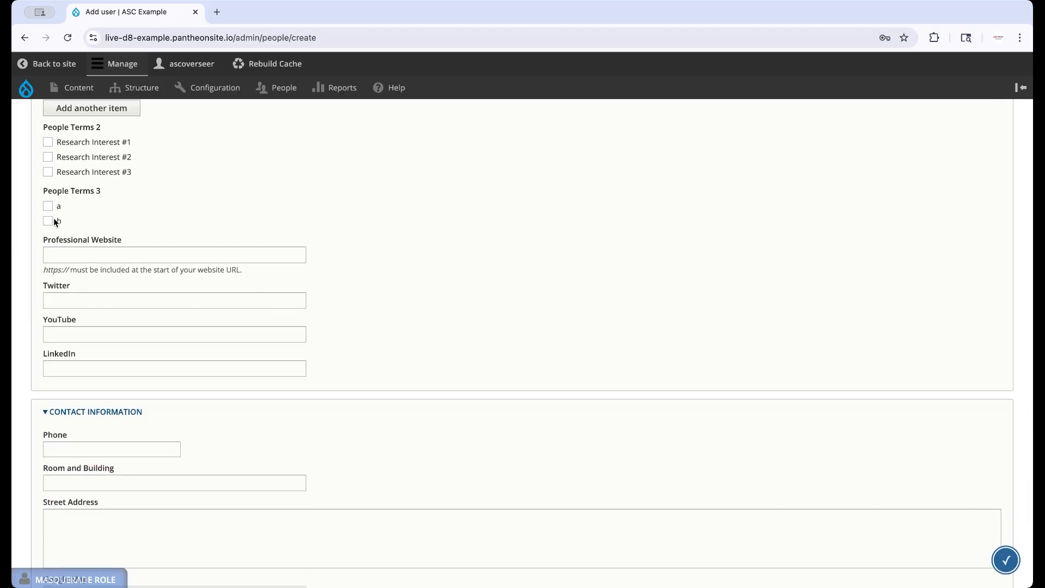
pyautogui.click(48, 143)
pyautogui.click(89, 256)
pyautogui.write('http')
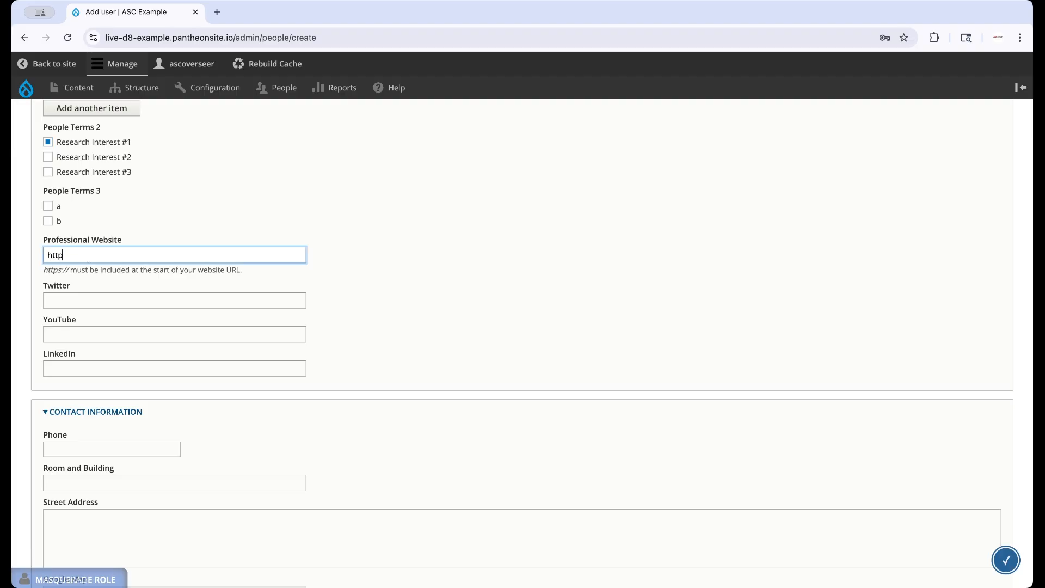
pyautogui.write('s://www.example.com')
# Fill in the Contact Information phone, room and building, and street address fields.
pyautogui.click(72, 298)
pyautogui.click(67, 335)
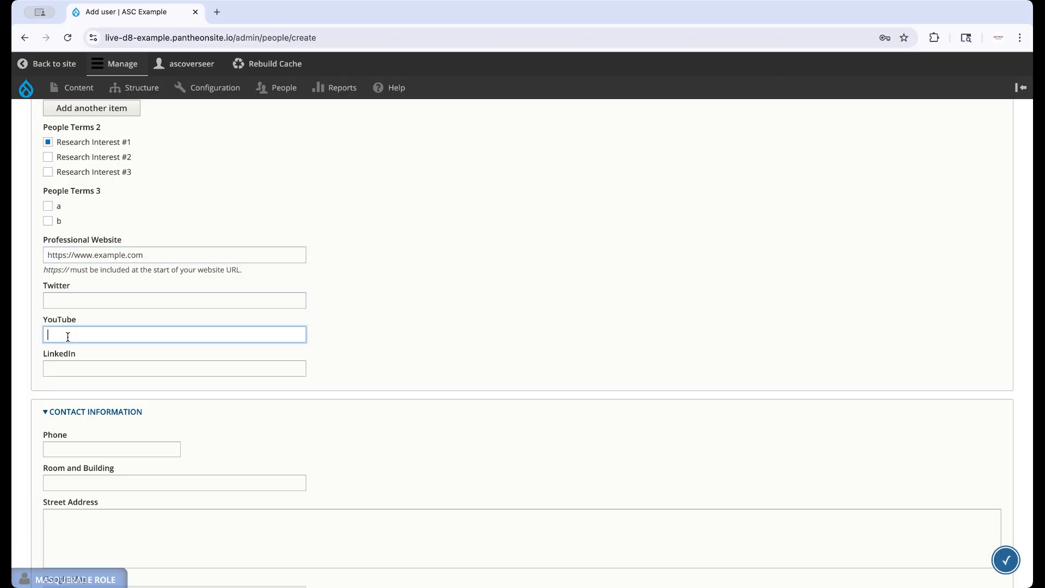
pyautogui.click(69, 368)
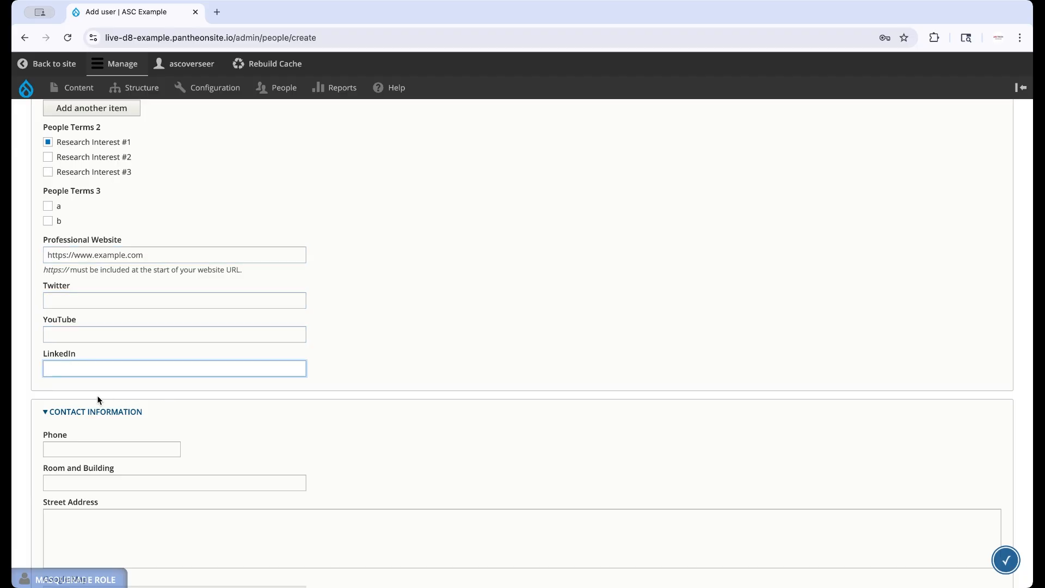
pyautogui.scroll(-5, 97, 399)
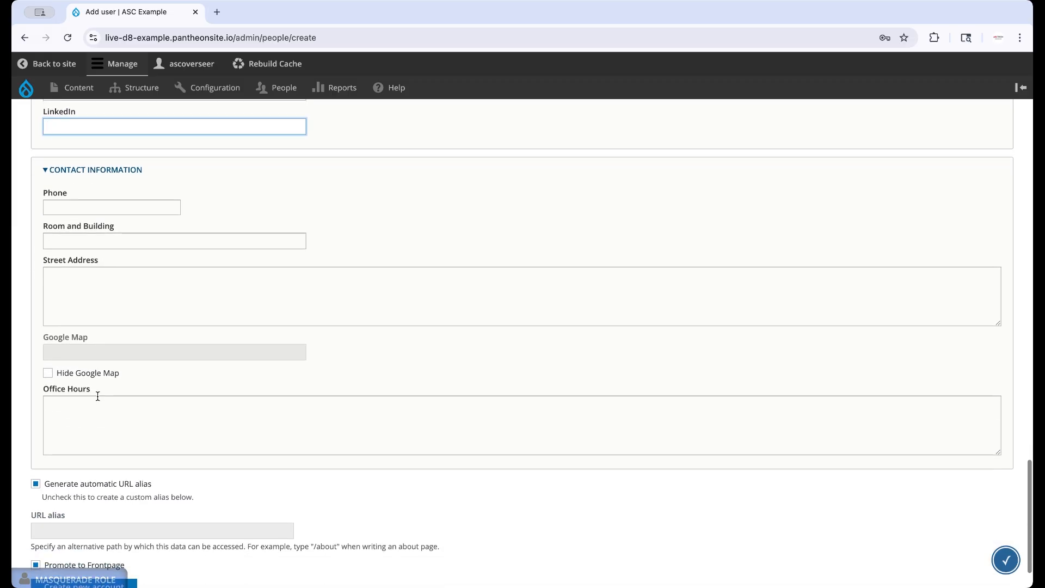
pyautogui.scroll(-1, 97, 395)
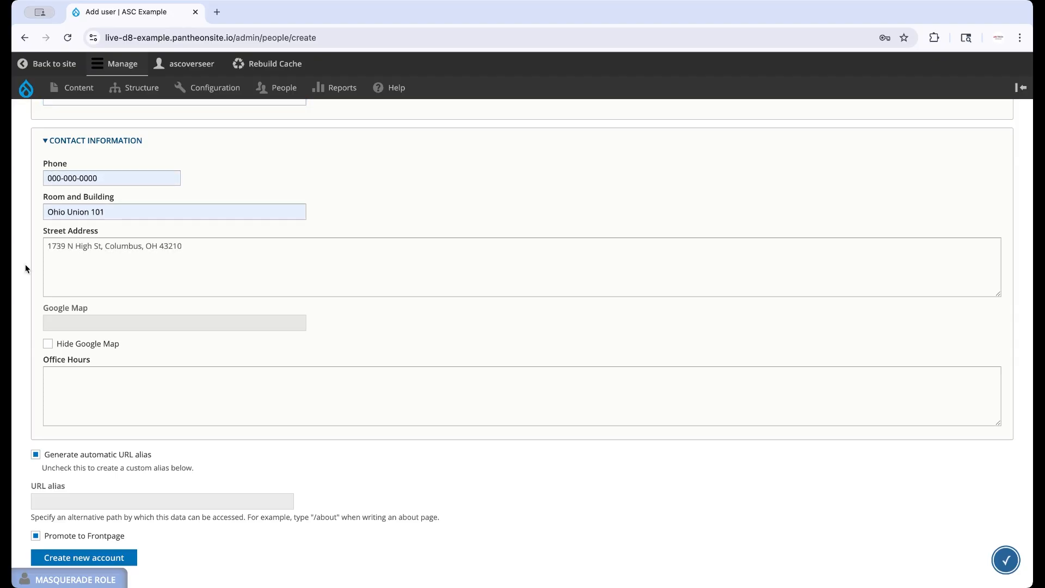
pyautogui.scroll(-2, 25, 264)
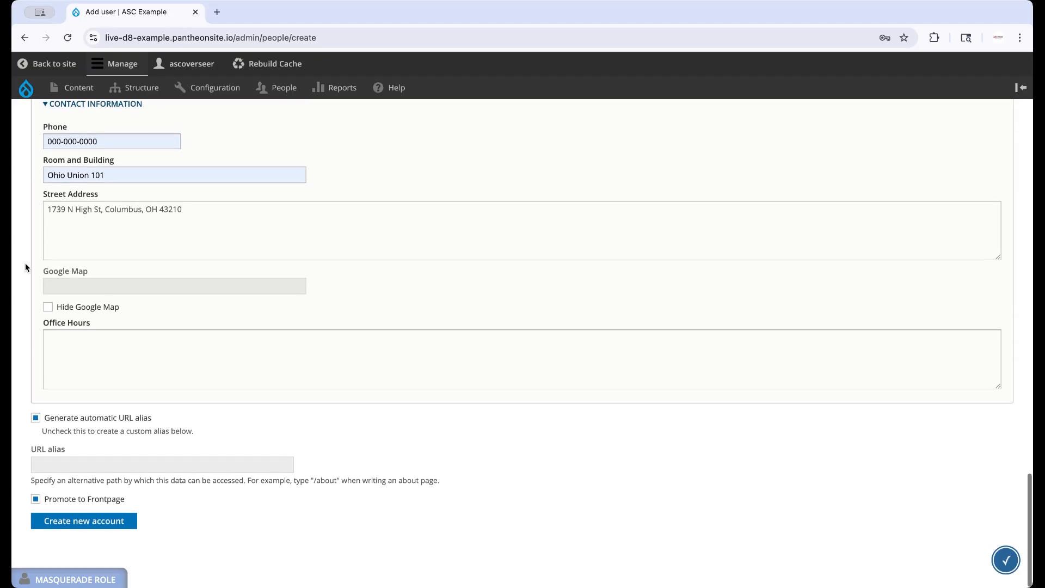
pyautogui.click(57, 428)
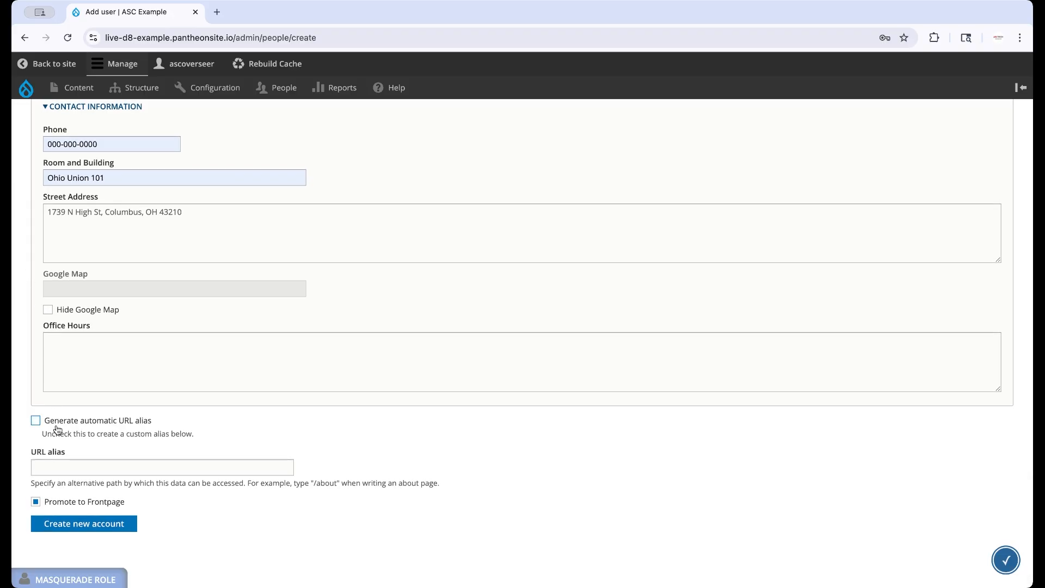
pyautogui.click(57, 429)
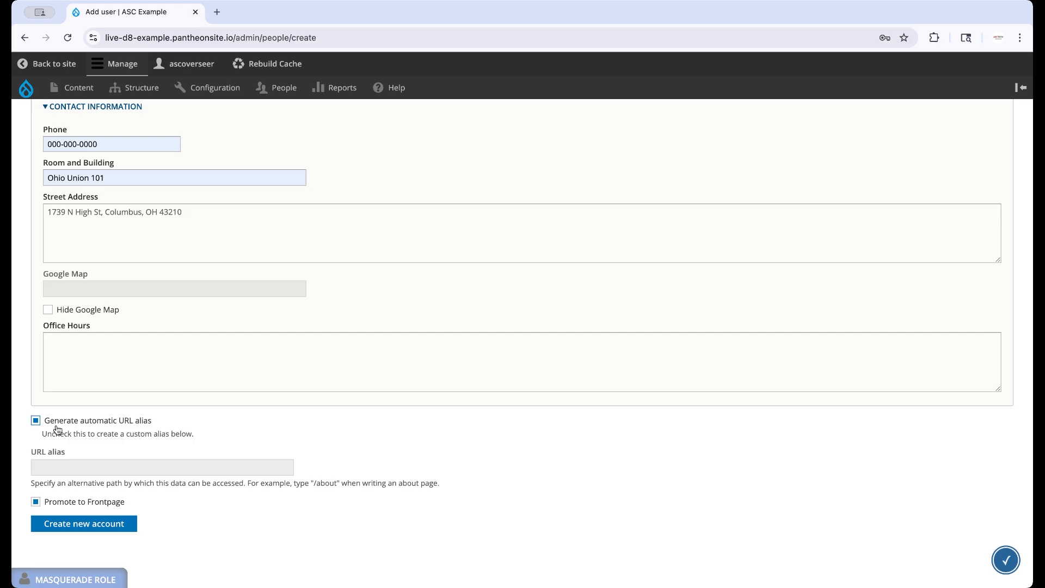
pyautogui.click(68, 504)
pyautogui.click(67, 503)
# Create the new account and open the new user's profile page to review it.
pyautogui.click(81, 524)
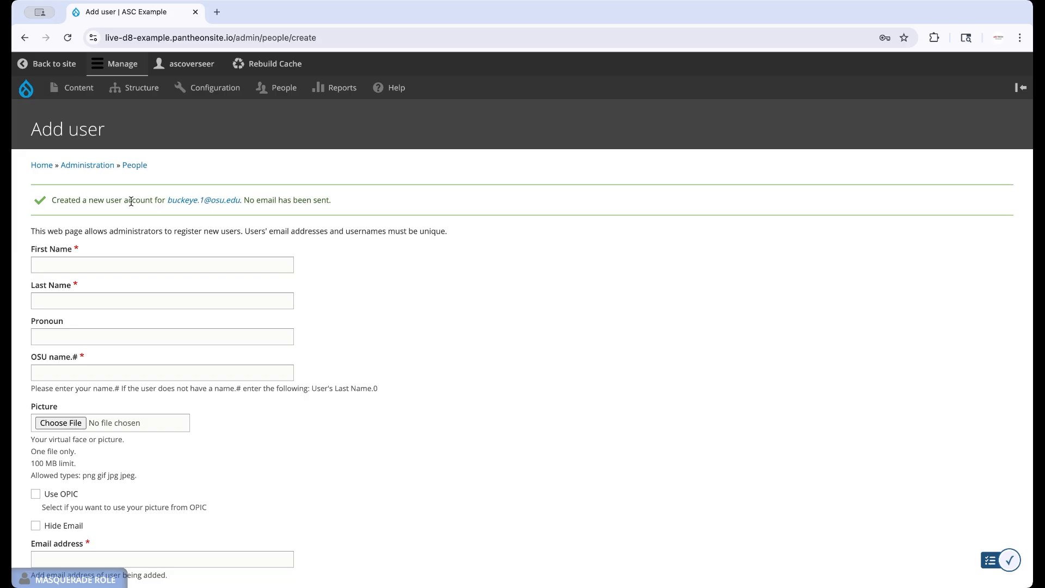
pyautogui.click(178, 205)
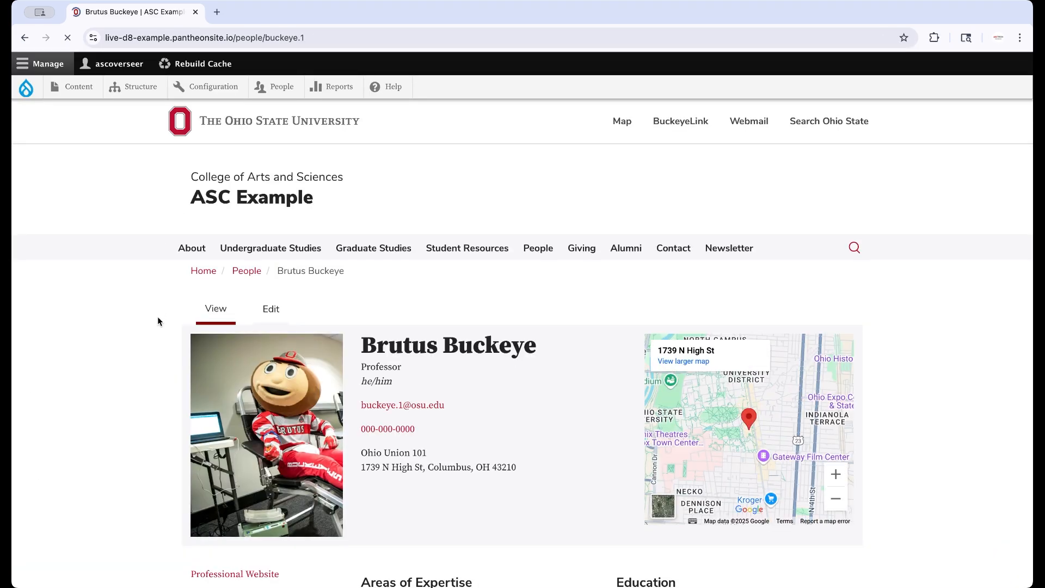
pyautogui.scroll(-2, 140, 337)
pyautogui.scroll(-3, 139, 344)
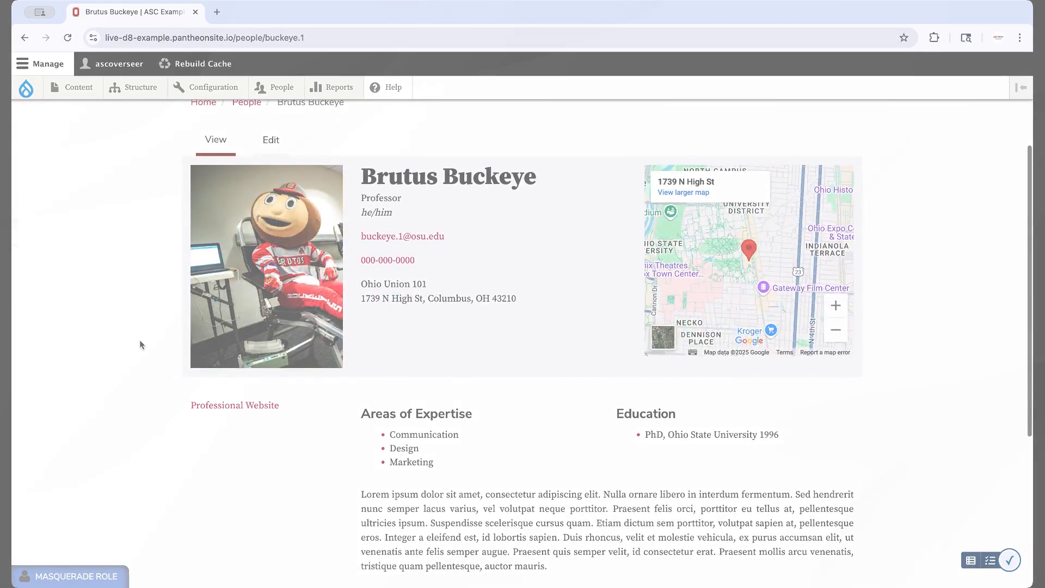